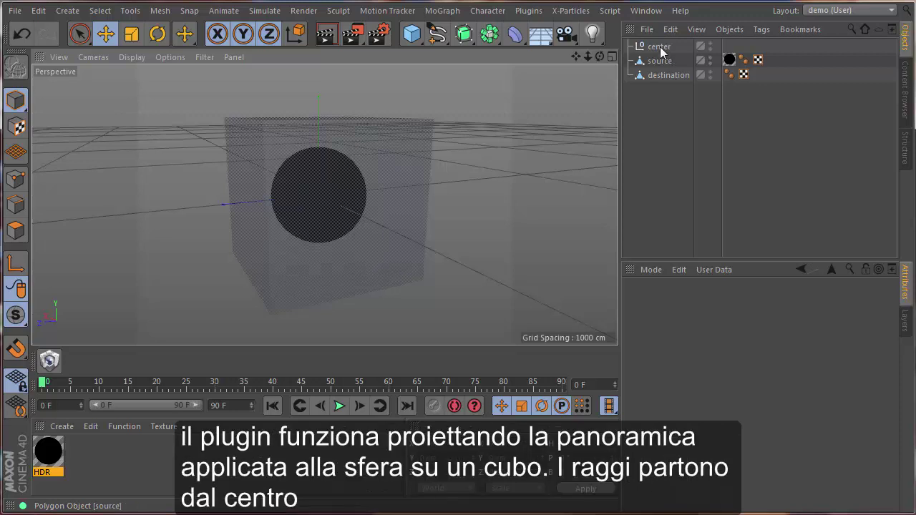
Select the center null, the source sphere and the destination cube in turn.
click(661, 48)
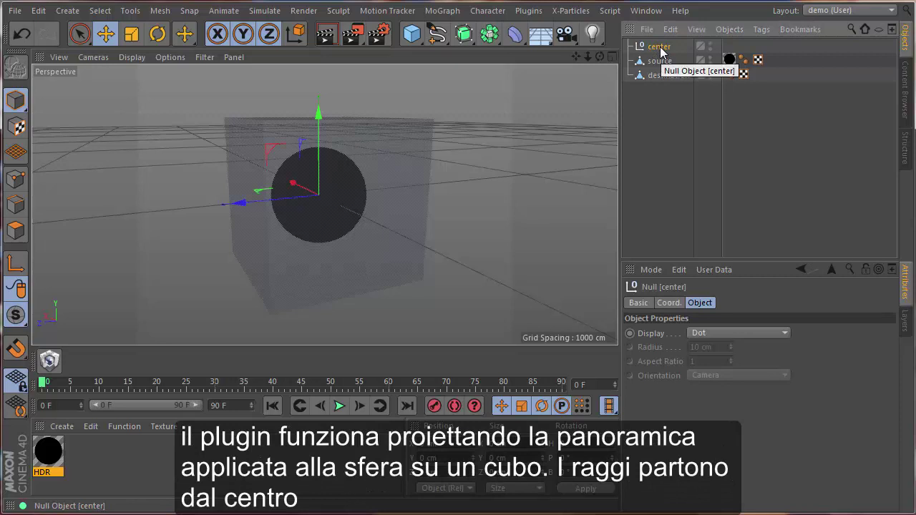
click(659, 63)
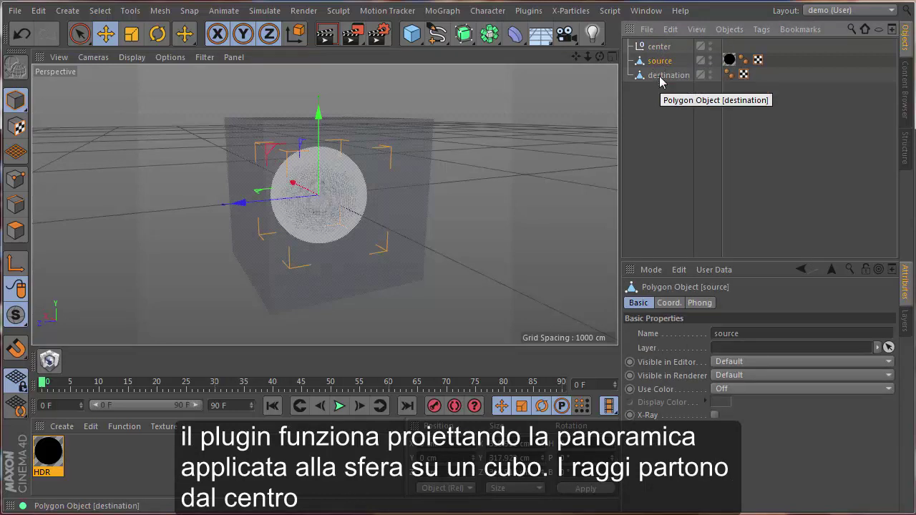
click(659, 75)
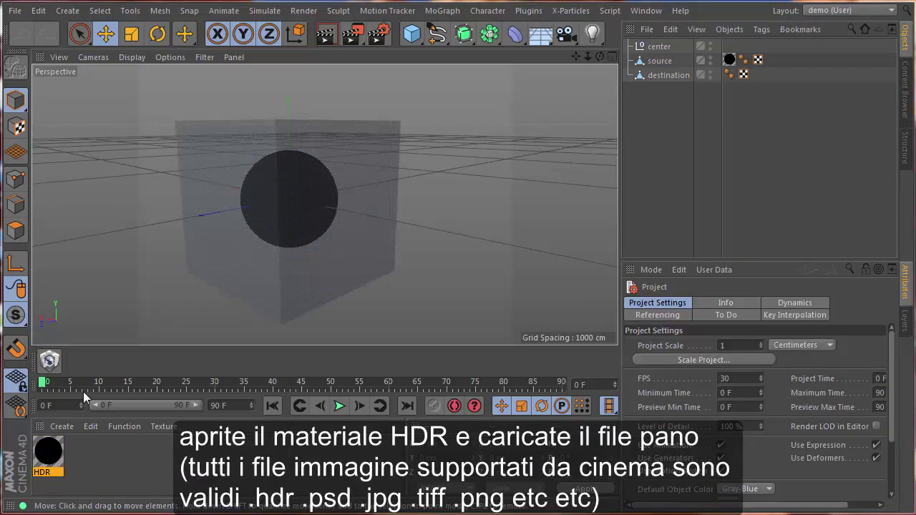
Load panorama.hdr as the HDR material's color texture.
double_click(54, 452)
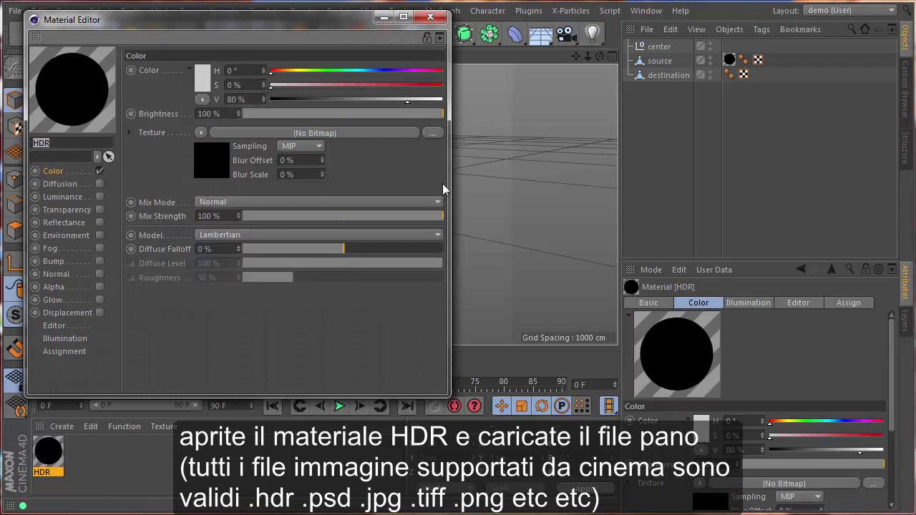
click(434, 134)
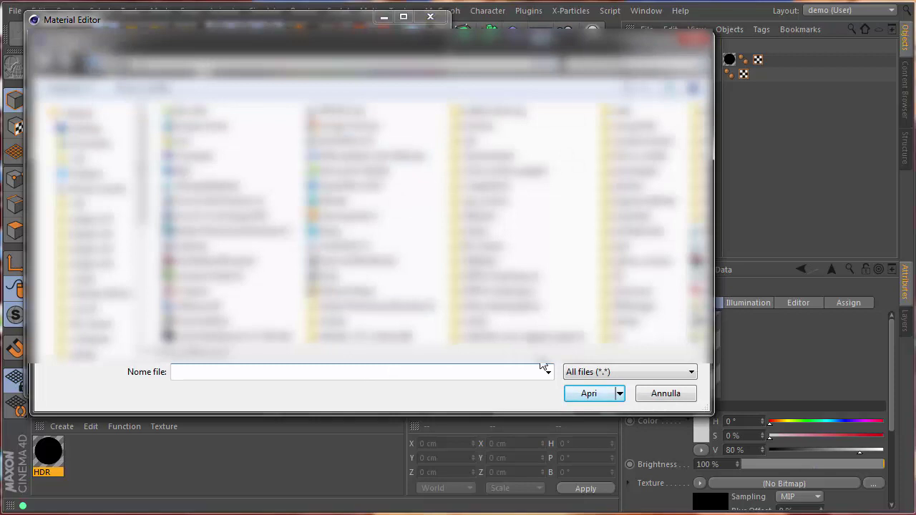
double_click(505, 305)
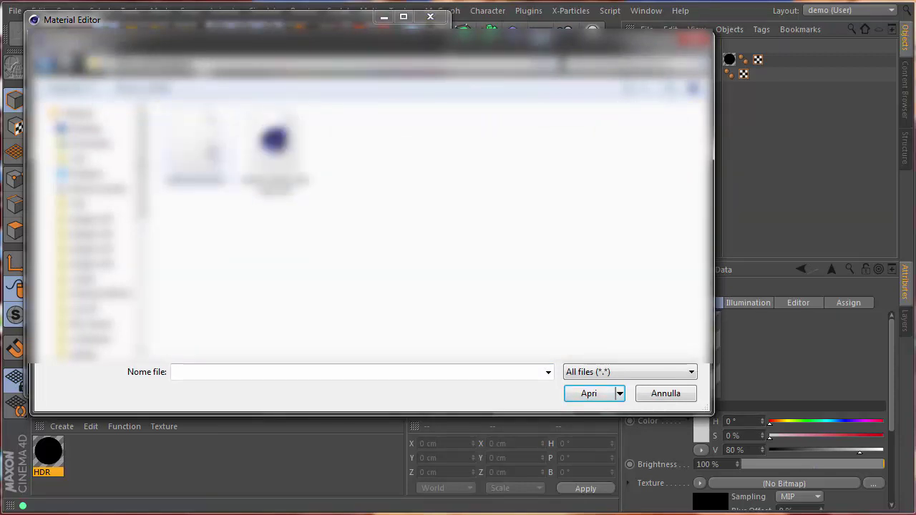
click(195, 151)
click(588, 393)
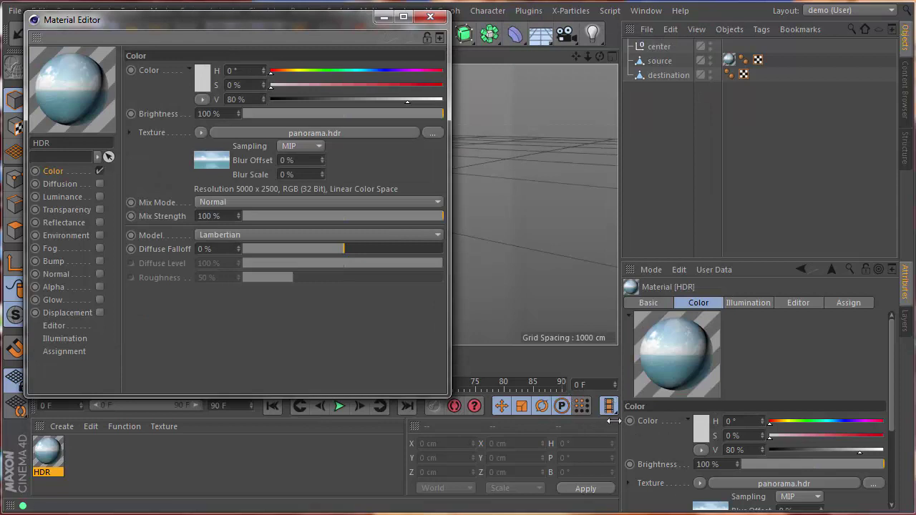
click(430, 15)
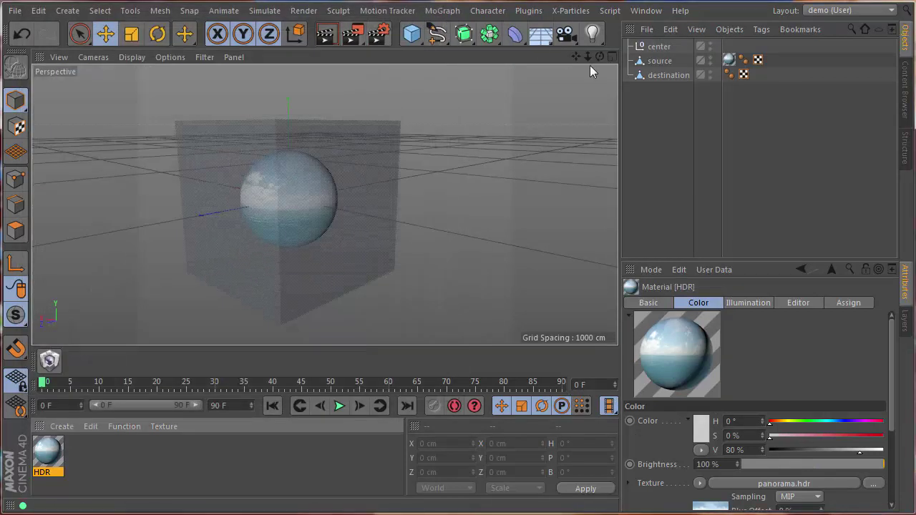
Launch HDRToCubemap and choose its destination output folder.
alt+drag(501, 297, 501, 295)
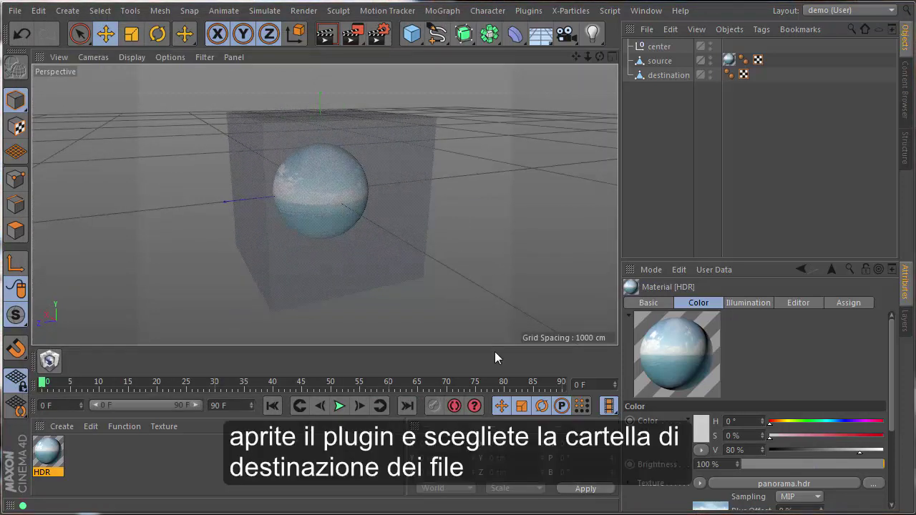
click(59, 361)
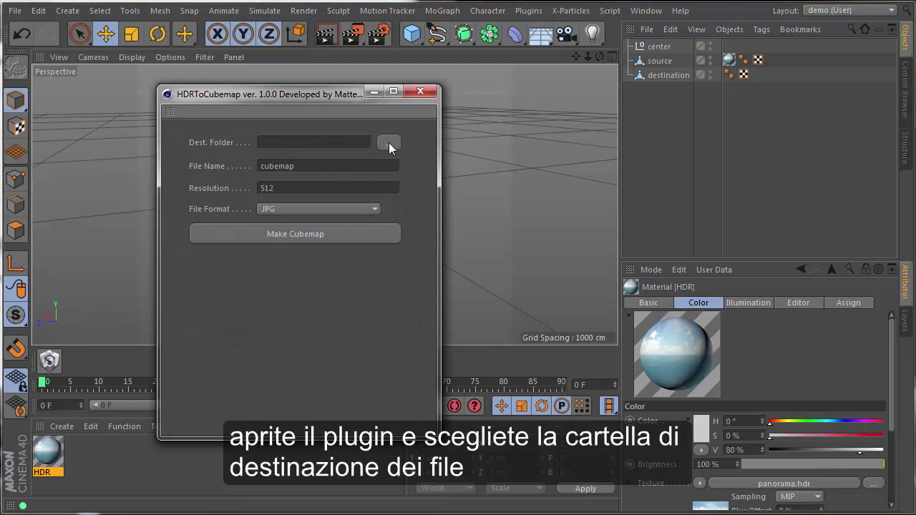
click(389, 142)
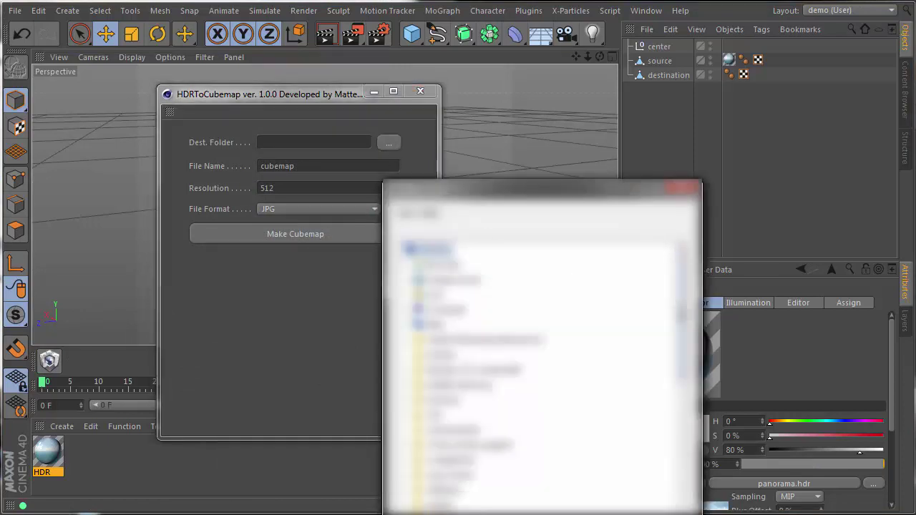
scroll(484, 336, down, 3)
scroll(483, 336, down, 3)
scroll(484, 336, down, 2)
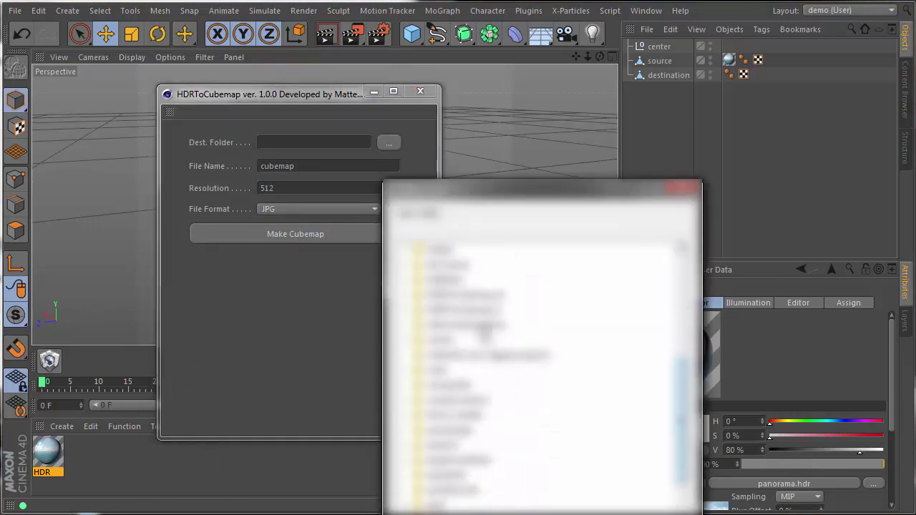
click(472, 324)
key(Return)
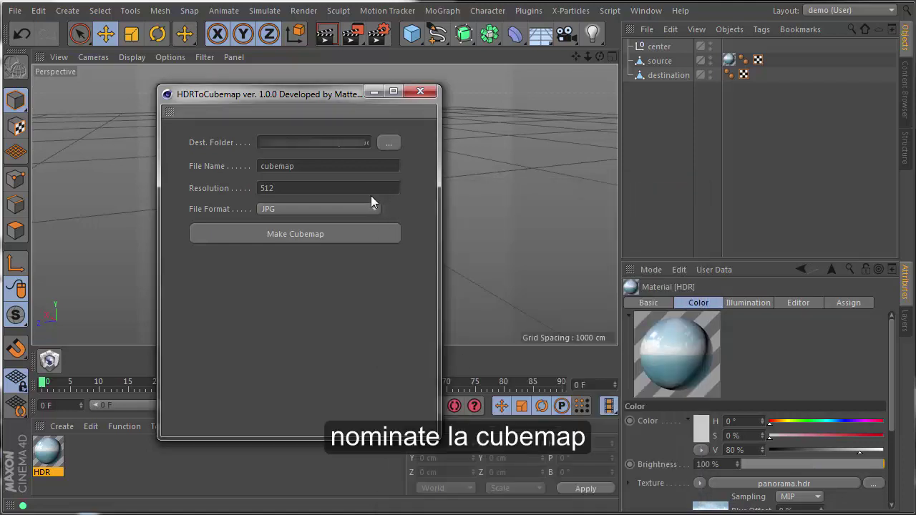
Set the file name to myfilename, resolution 512 and JPG output format.
double_click(335, 168)
text(myfile)
text(name)
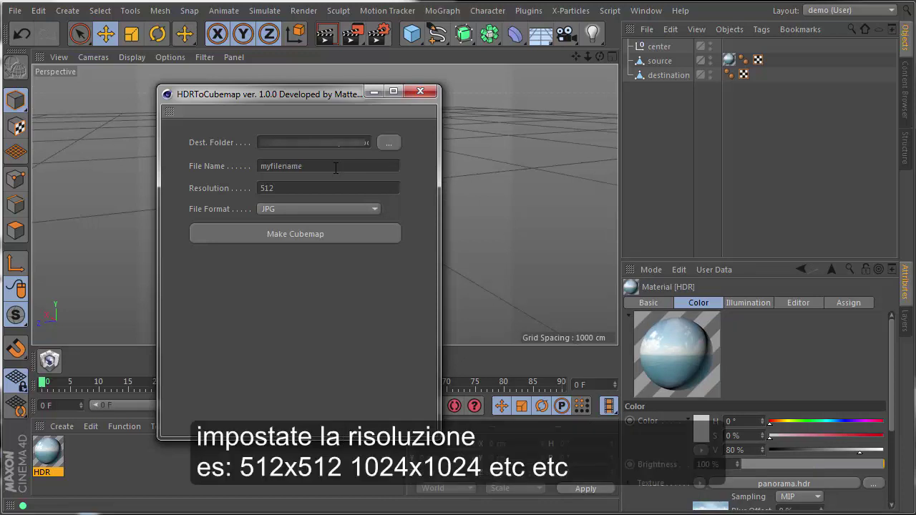
double_click(293, 189)
text(1024)
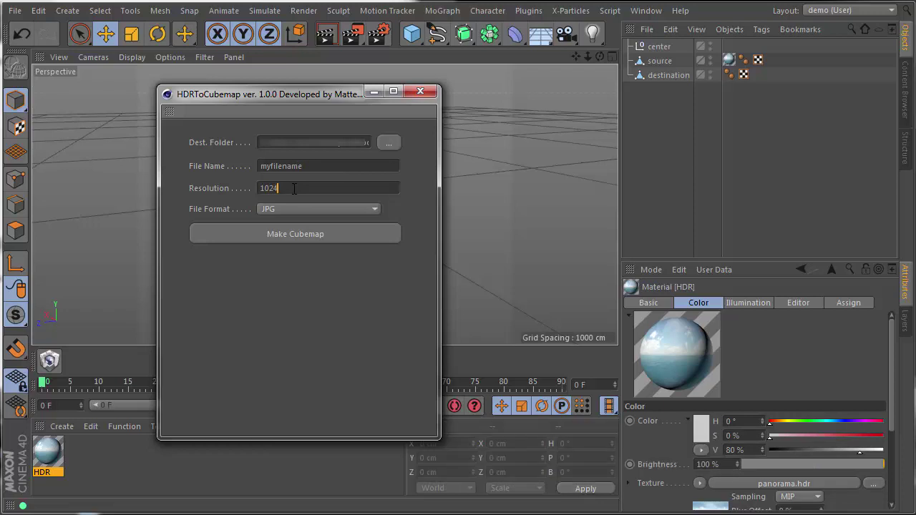
double_click(293, 188)
text(2)
double_click(293, 189)
text(512)
click(291, 211)
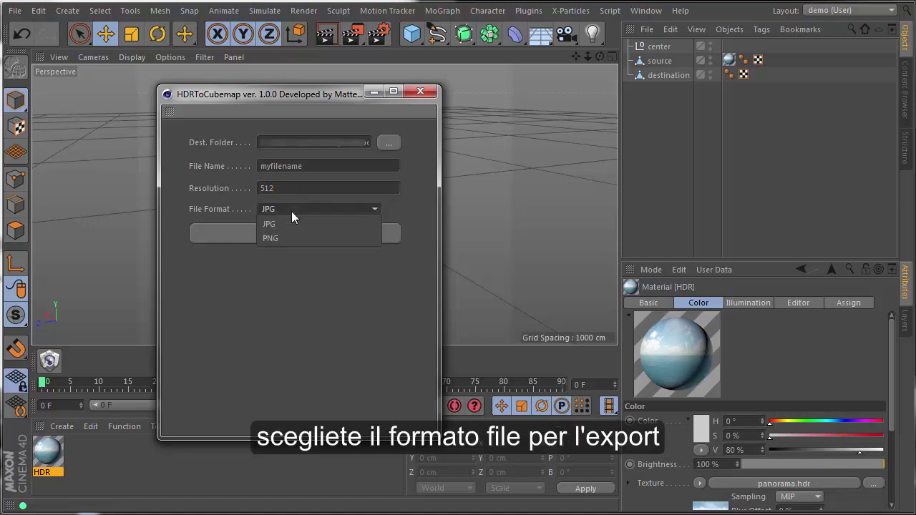
click(274, 222)
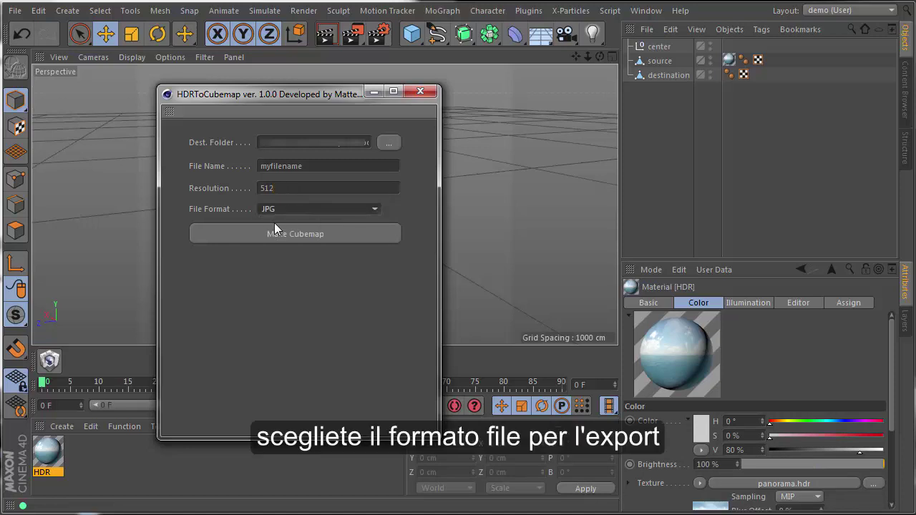
Run Make Cubemap with the Script Console open beside it, confirm completion, then close the Console.
click(610, 10)
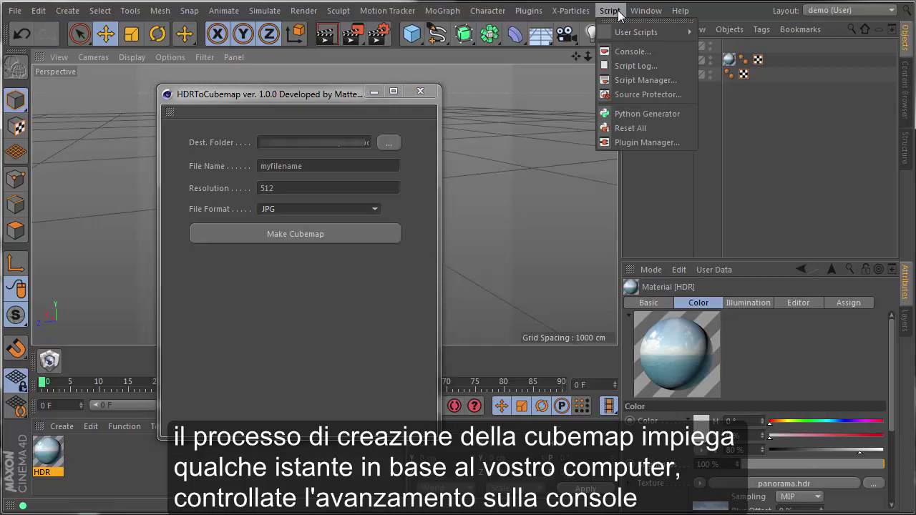
click(629, 52)
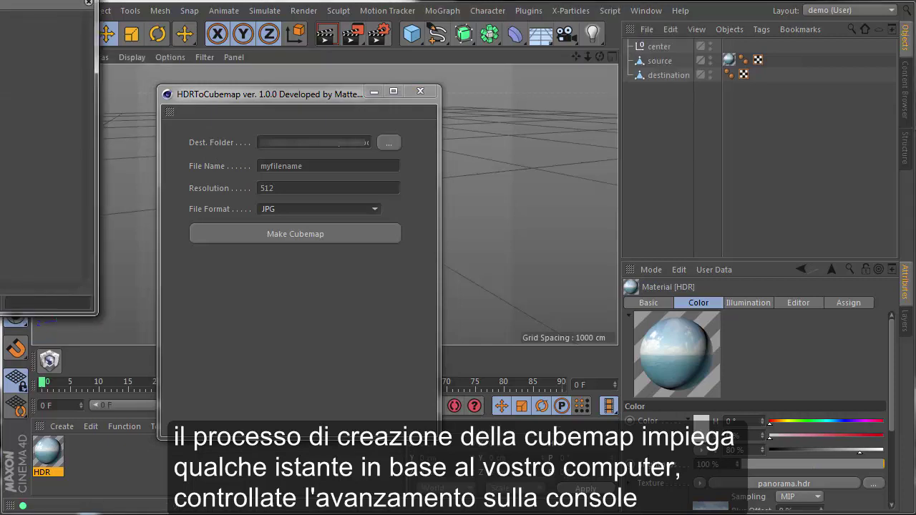
drag(43, 5, 530, 105)
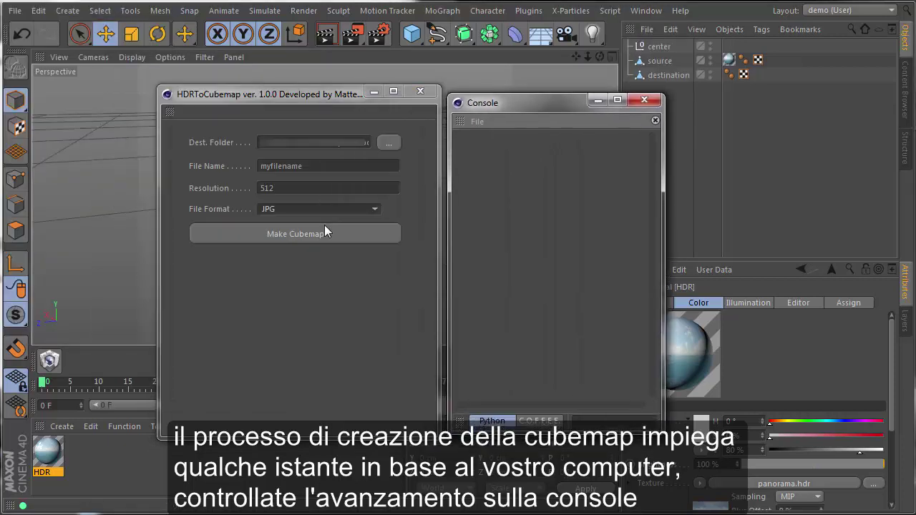
click(320, 232)
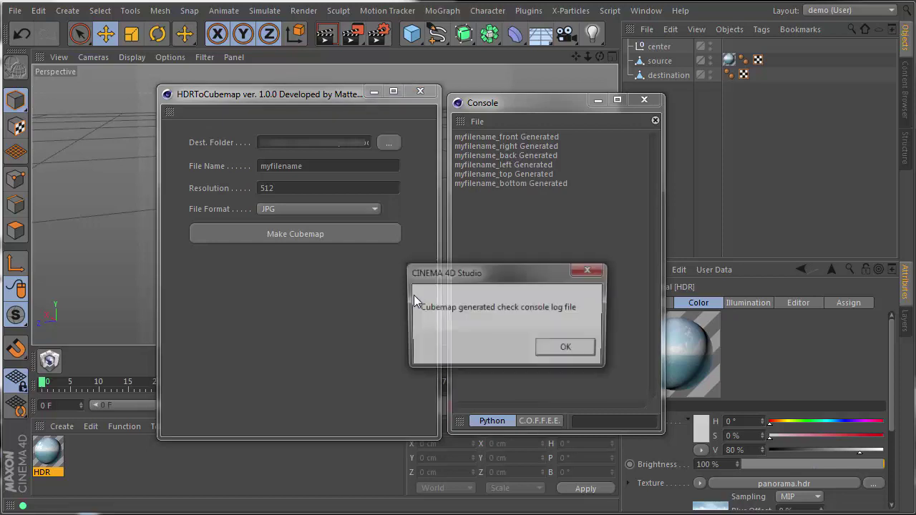
click(585, 352)
click(645, 101)
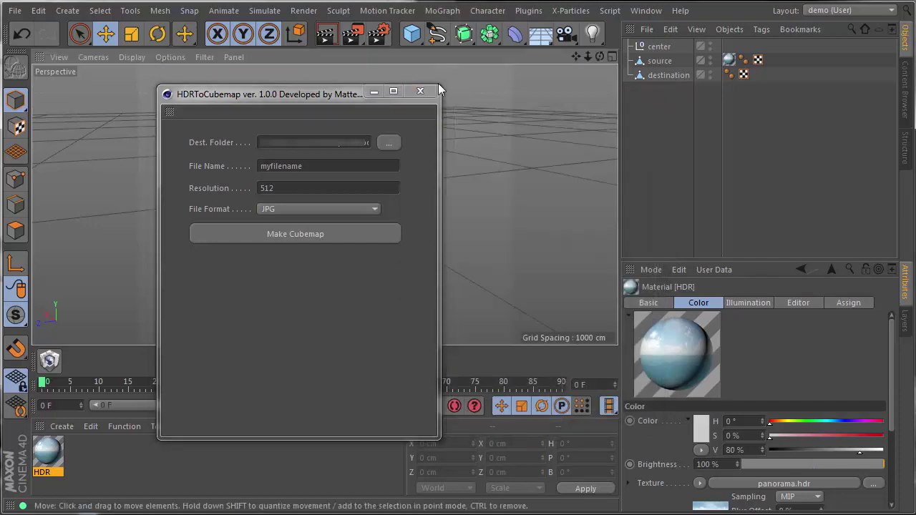
Close HDRToCubemap and preview myfilename_back, _front and _bottom.jpg.
click(422, 92)
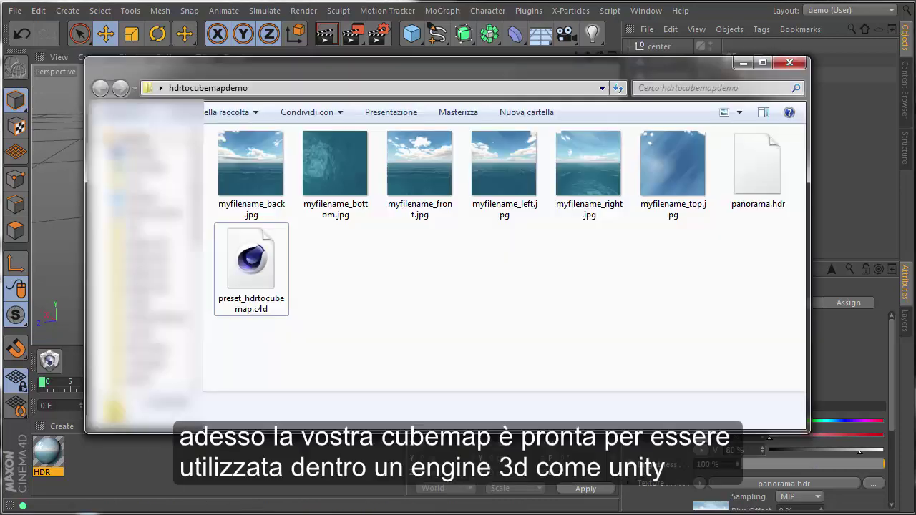
double_click(267, 182)
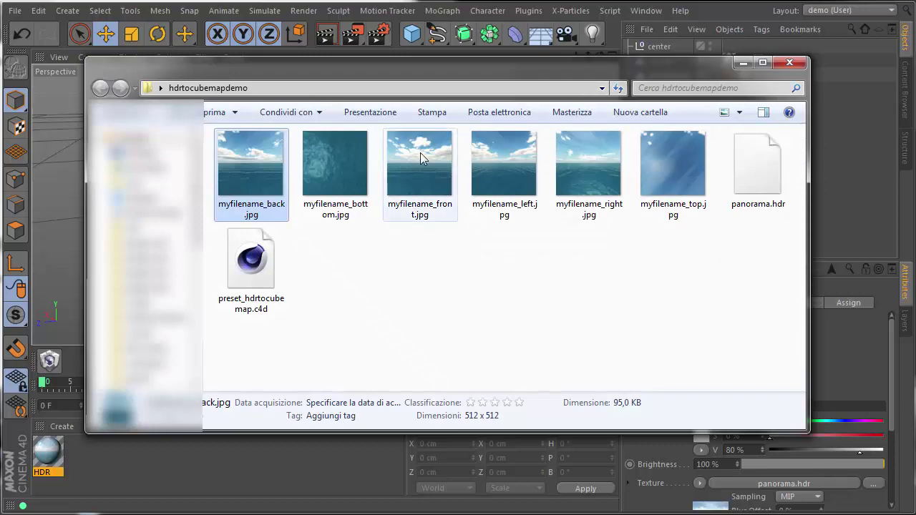
double_click(420, 154)
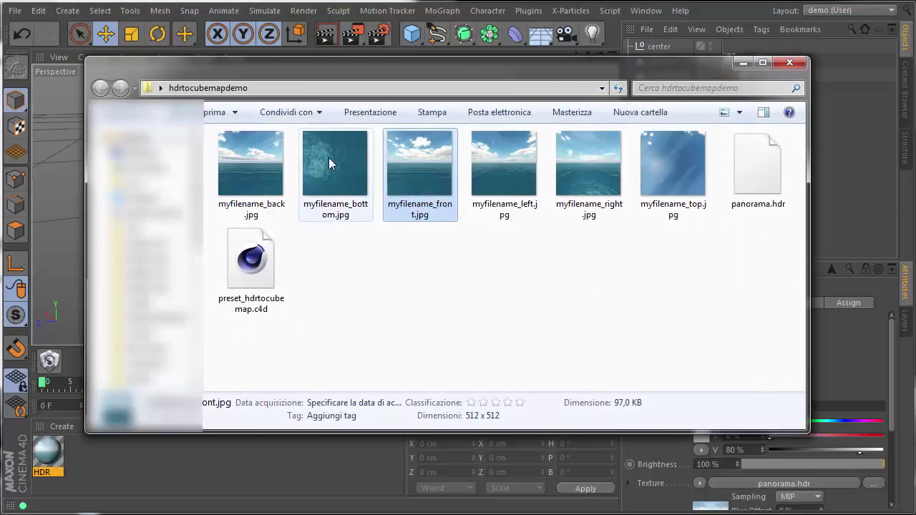
double_click(329, 157)
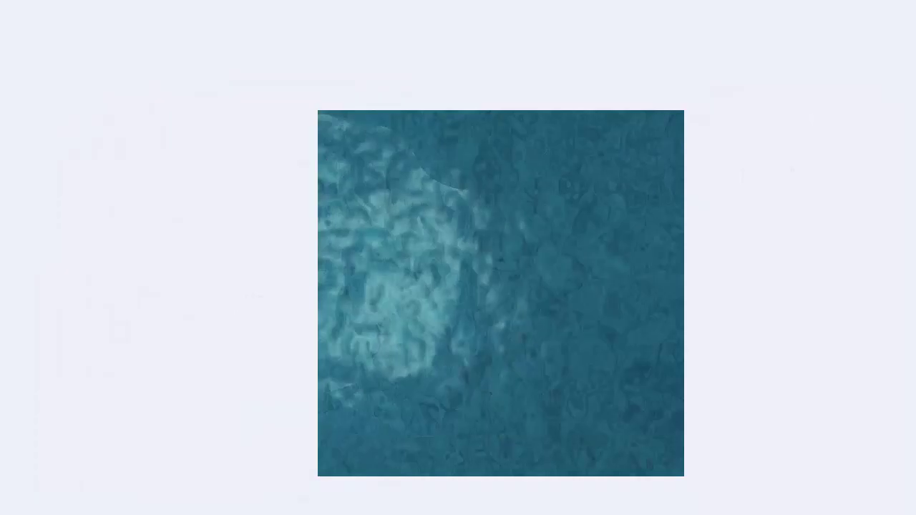
key(Escape)
Create and open a folder named mycubemap under Assets.
click(790, 63)
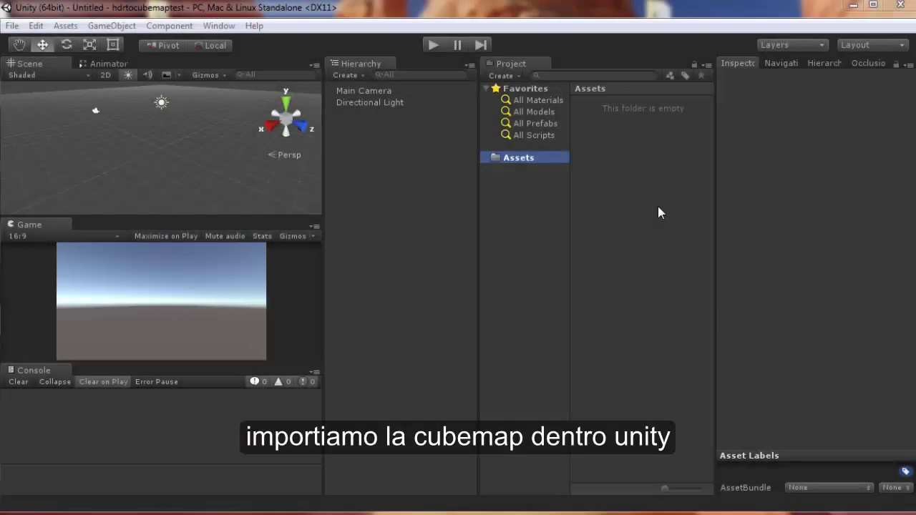
right_click(658, 207)
mouse_move(752, 215)
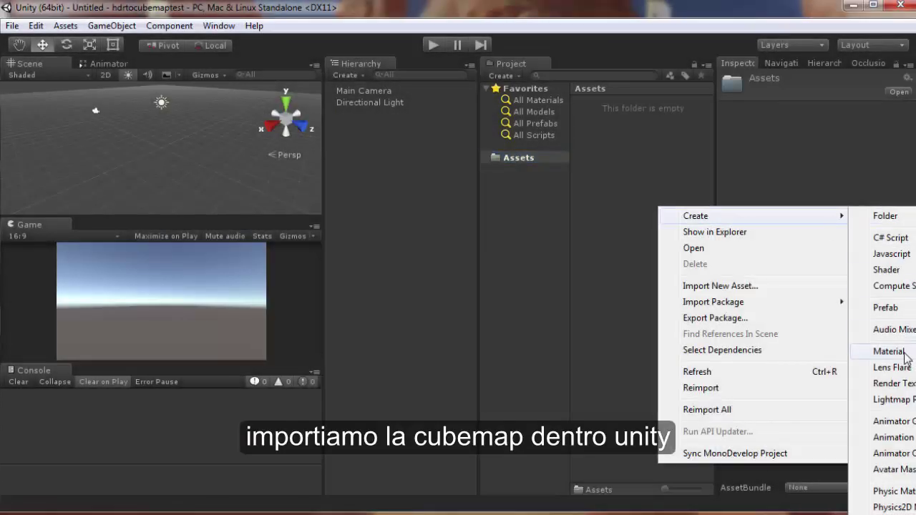
click(881, 215)
text(mycubemap)
key(Return)
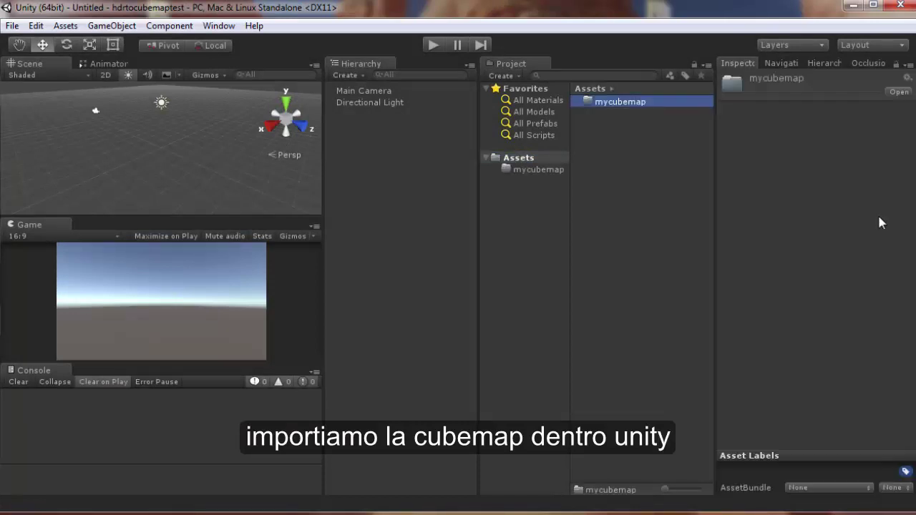
key(Return)
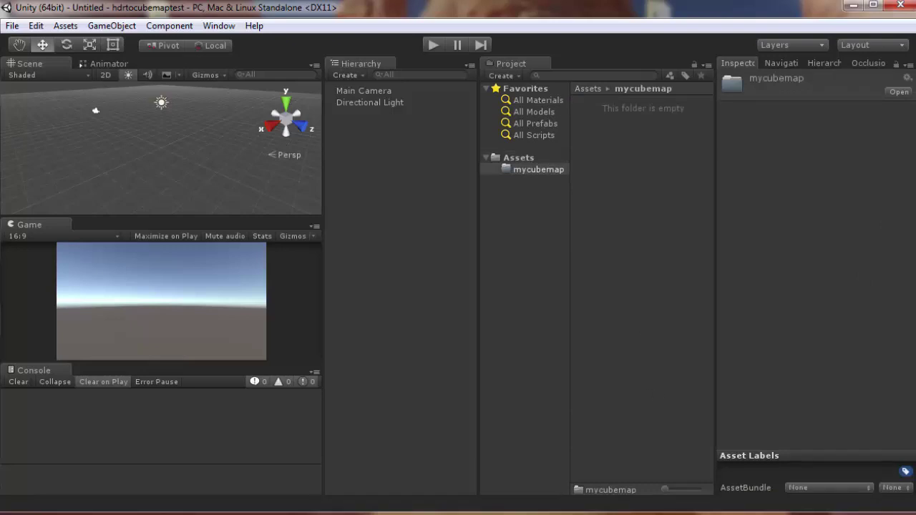
Import the six myfilename face JPGs from Explorer into mycubemap.
key(alt+Tab)
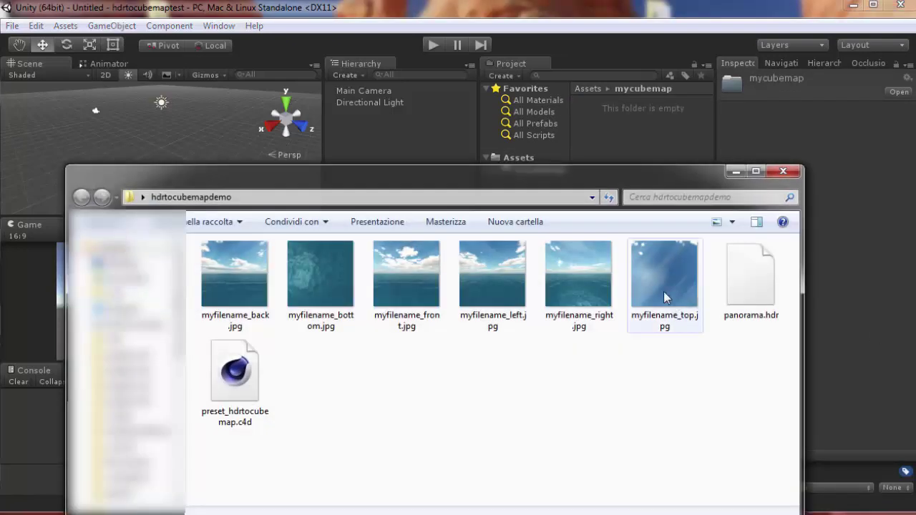
click(664, 297)
shift+click(222, 282)
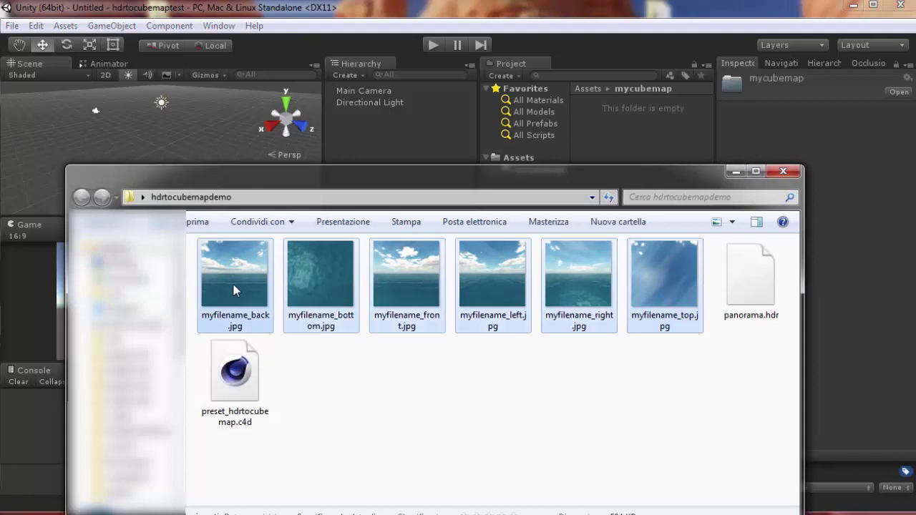
drag(236, 290, 620, 143)
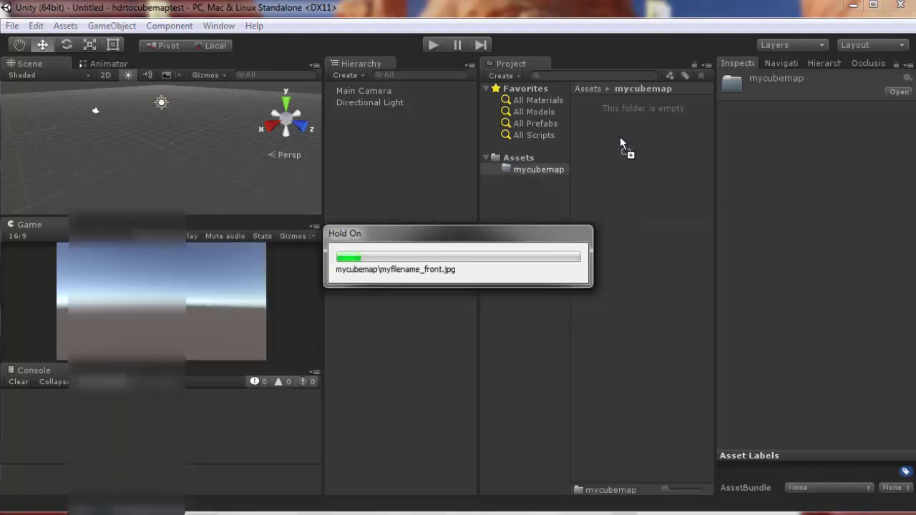
click(615, 161)
Set Wrap Mode to Clamp on all six myfilename textures and apply the import settings.
click(613, 148)
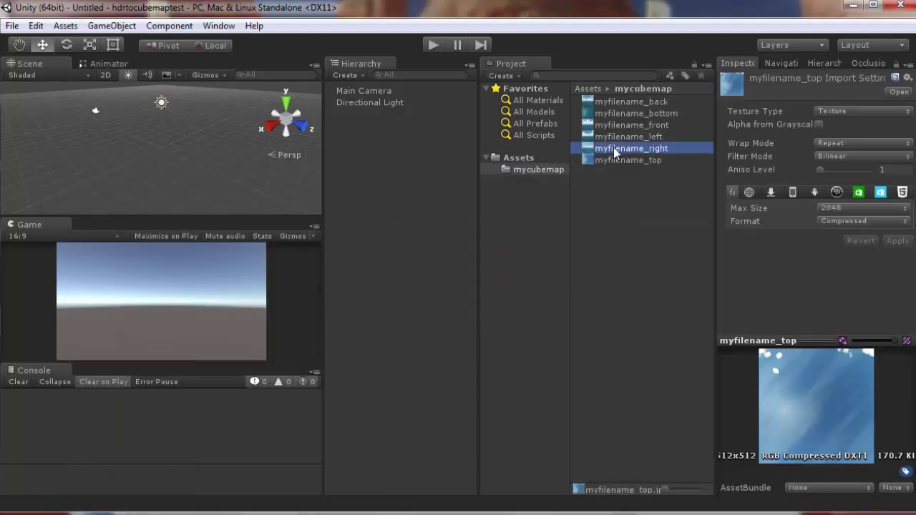
click(614, 135)
click(615, 114)
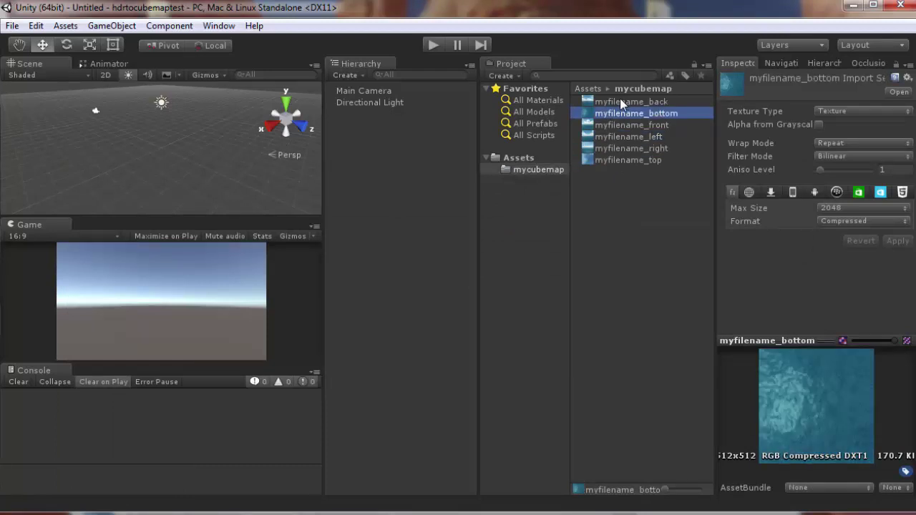
click(620, 101)
shift+click(624, 160)
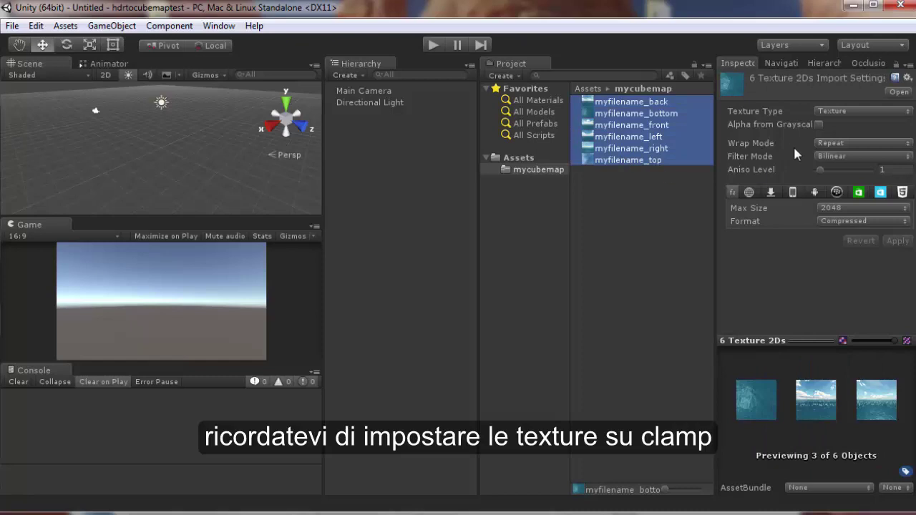
click(845, 143)
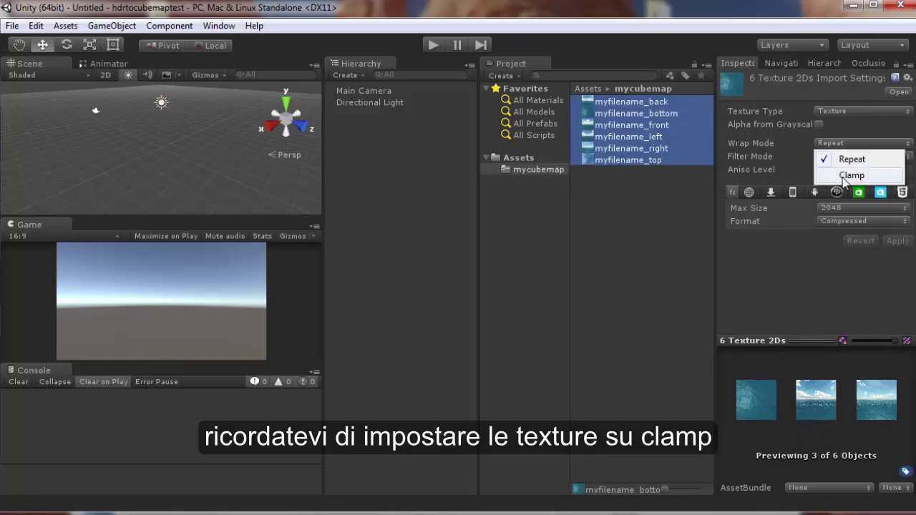
click(844, 176)
click(634, 197)
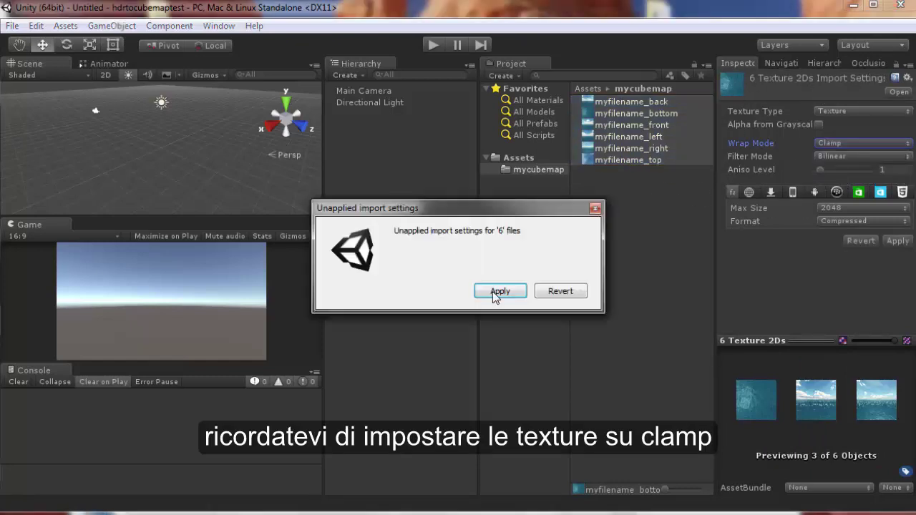
click(499, 291)
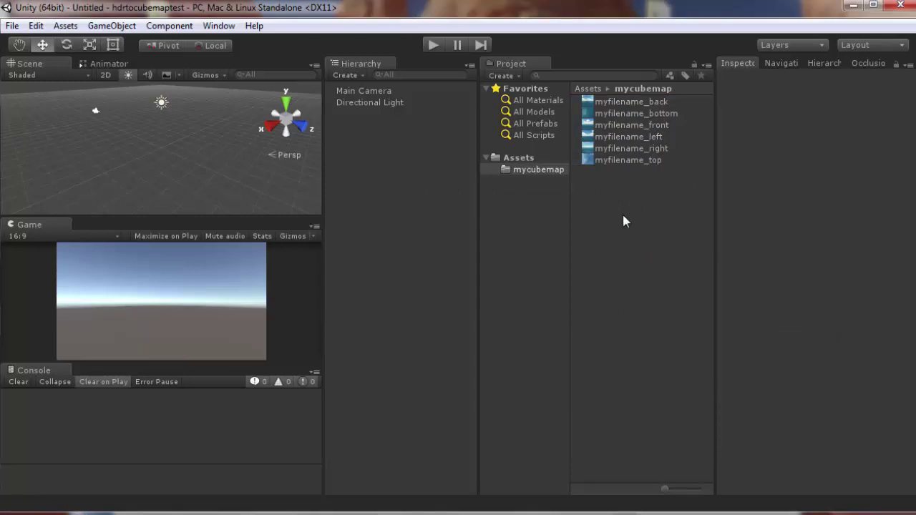
Create a material named cubemapsky using the Skybox/6 Sided shader.
right_click(622, 221)
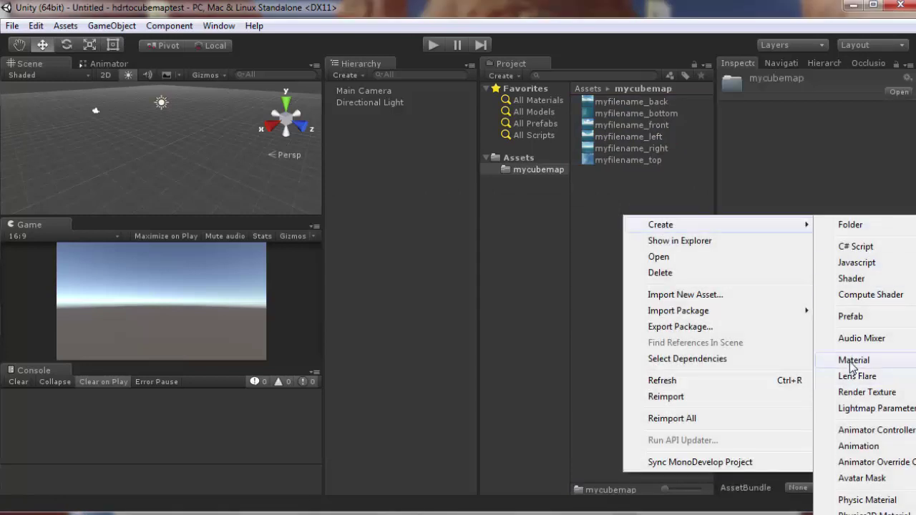
click(852, 363)
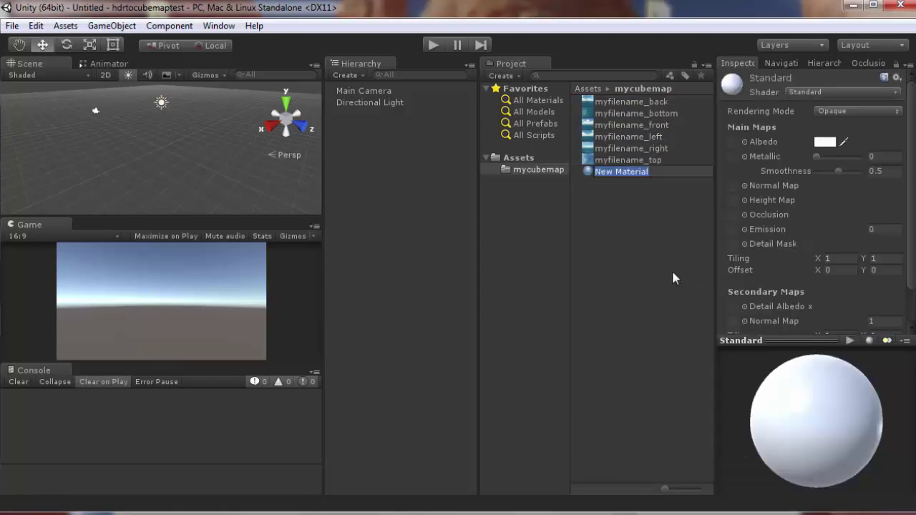
text(cubemapsky)
key(Return)
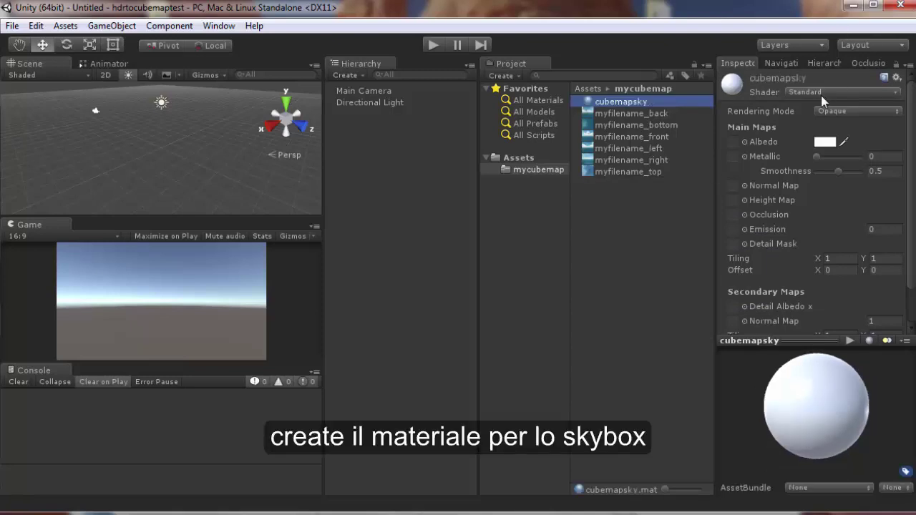
click(816, 92)
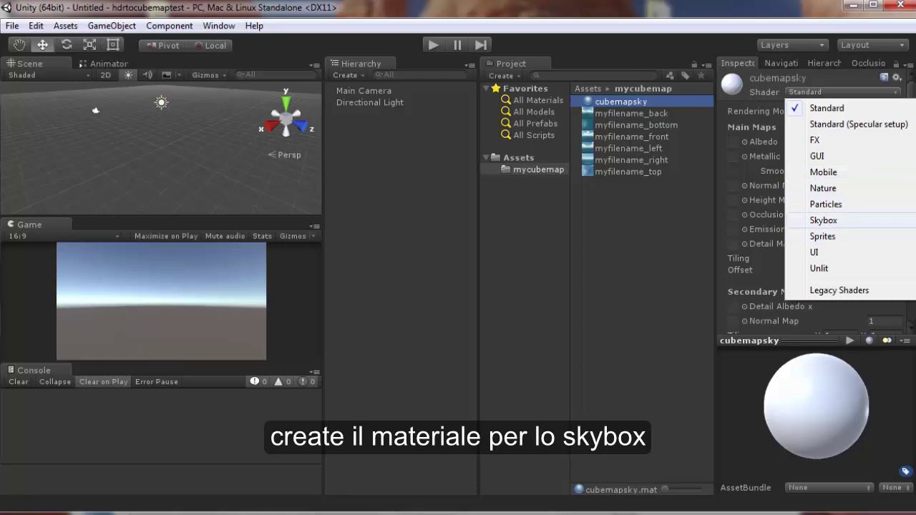
key(Right)
key(Return)
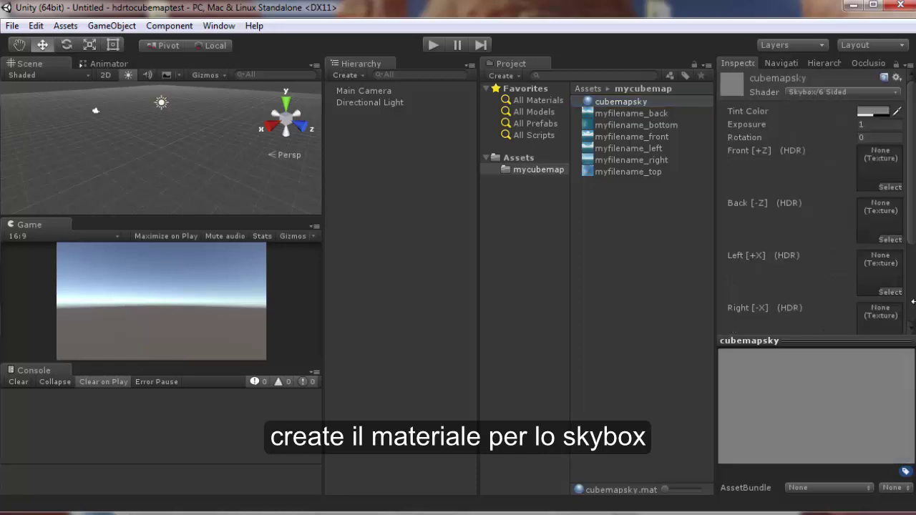
Assign the myfilename front, back, left, right, top and bottom textures to the matching skybox slots.
drag(661, 140, 874, 174)
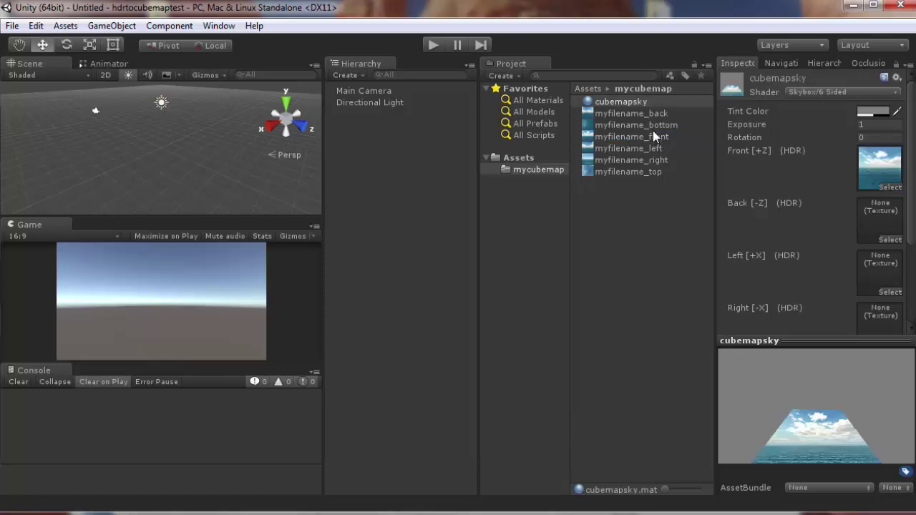
drag(653, 113, 877, 209)
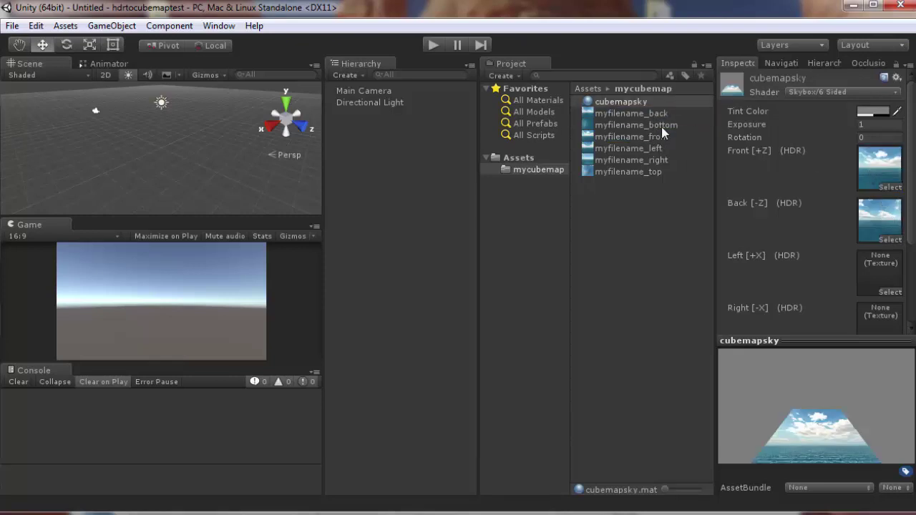
drag(629, 148, 880, 272)
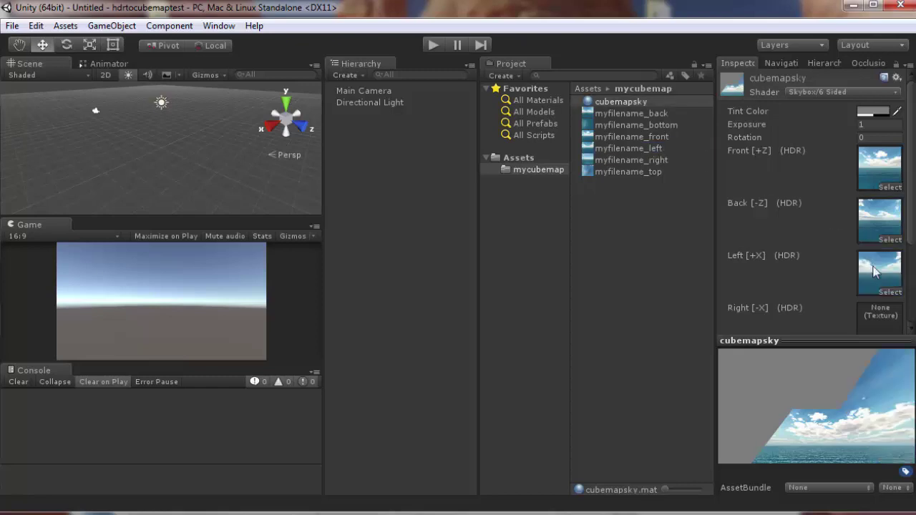
drag(651, 160, 890, 326)
drag(911, 227, 914, 318)
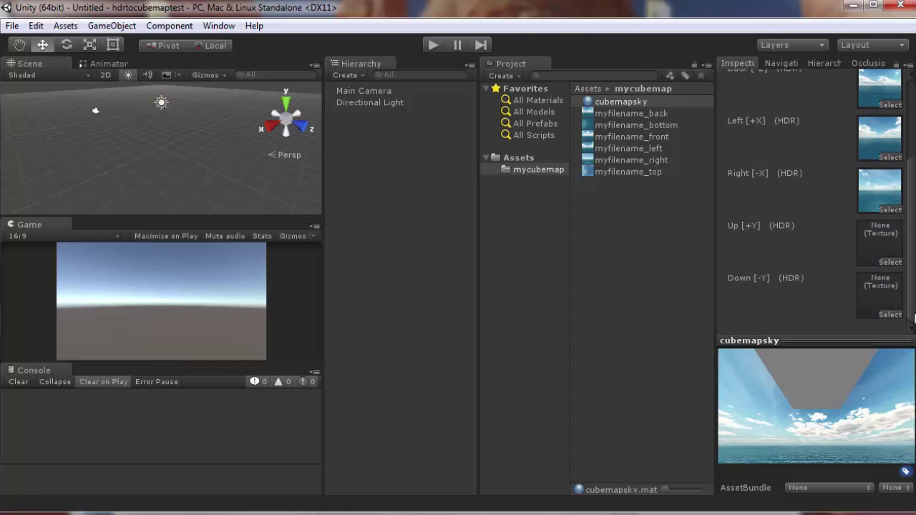
drag(628, 172, 879, 244)
drag(630, 125, 877, 293)
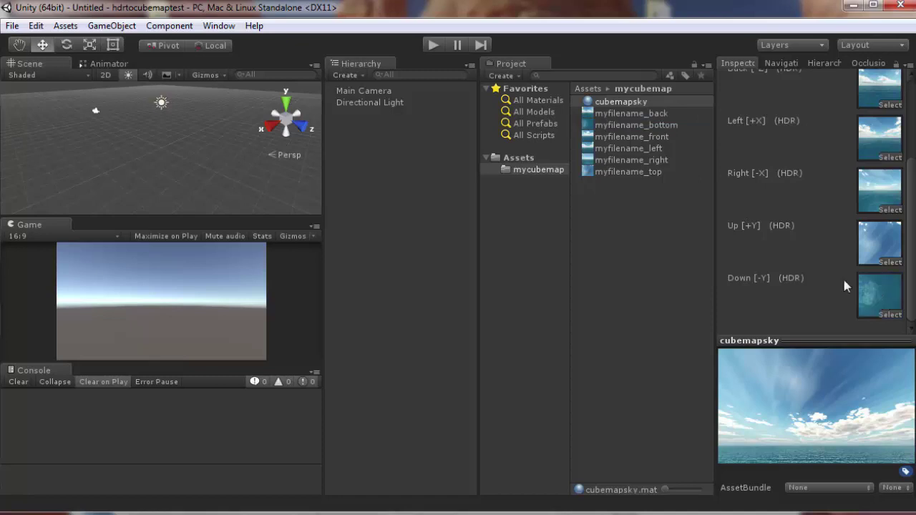
click(218, 26)
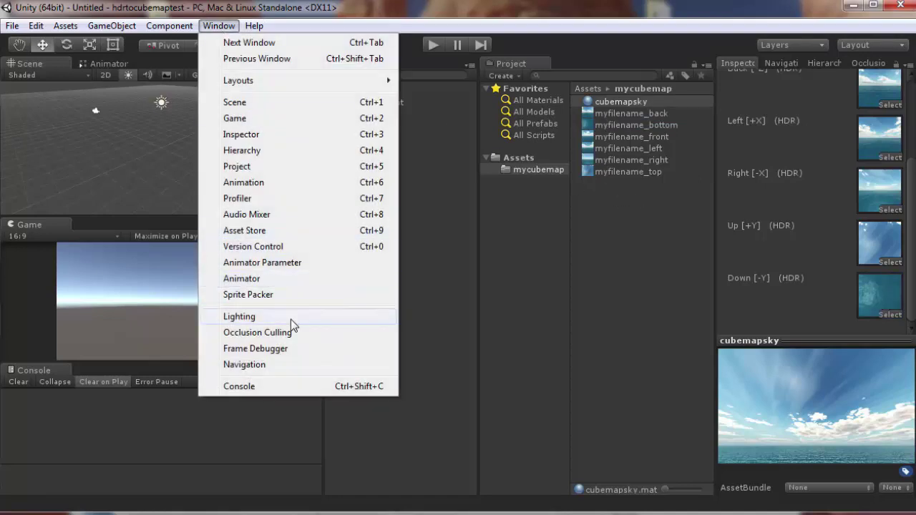
Set cubemapsky as the Lighting skybox, then enable Scene view effects and orbit toward the horizon.
click(291, 318)
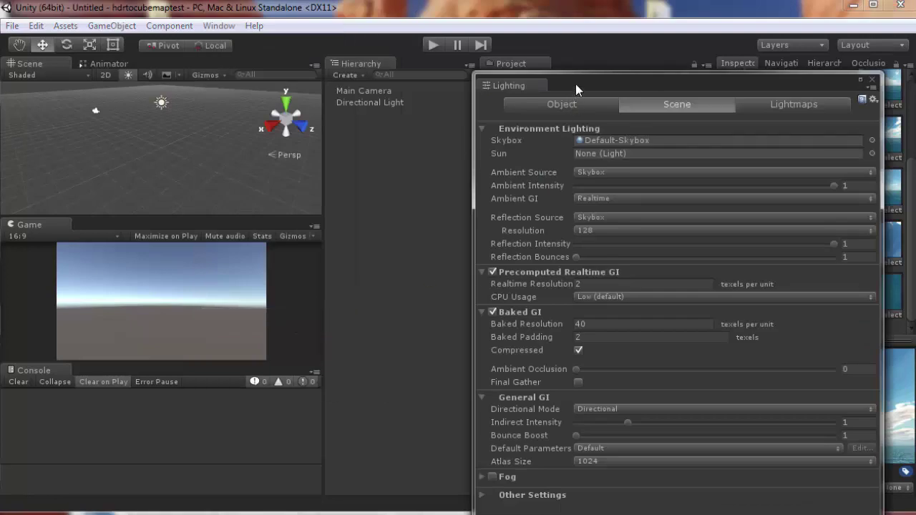
drag(575, 84, 213, 58)
drag(516, 514, 503, 495)
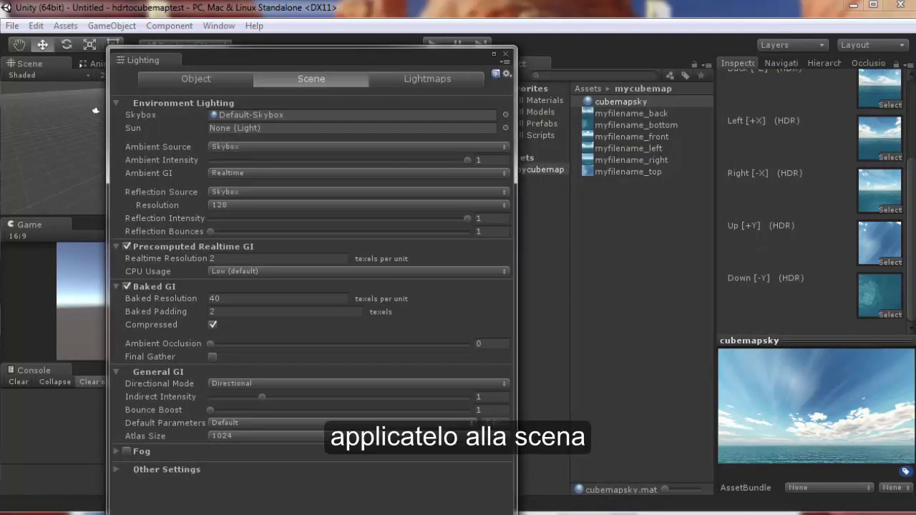
drag(639, 106, 301, 117)
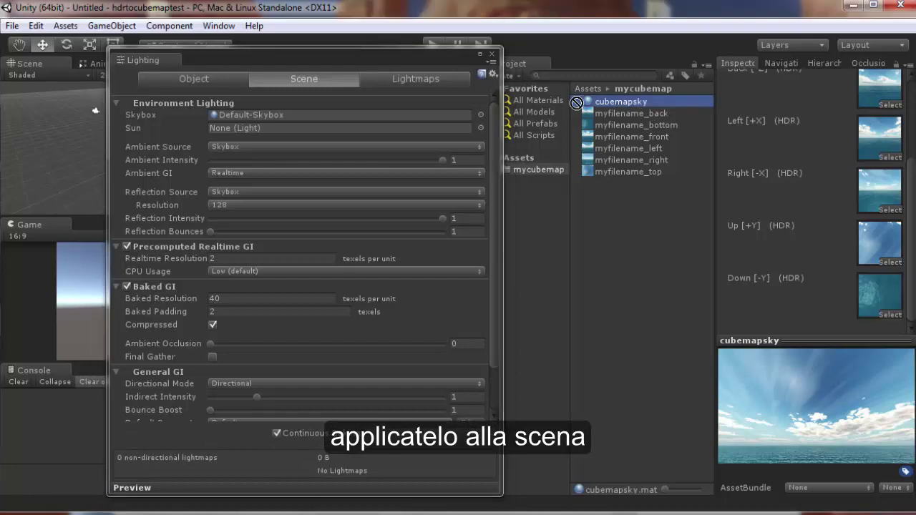
click(493, 53)
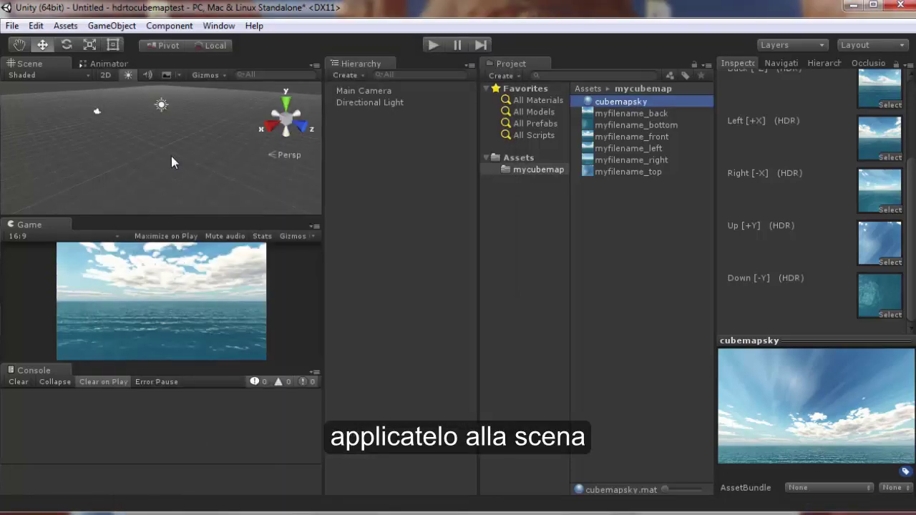
click(165, 74)
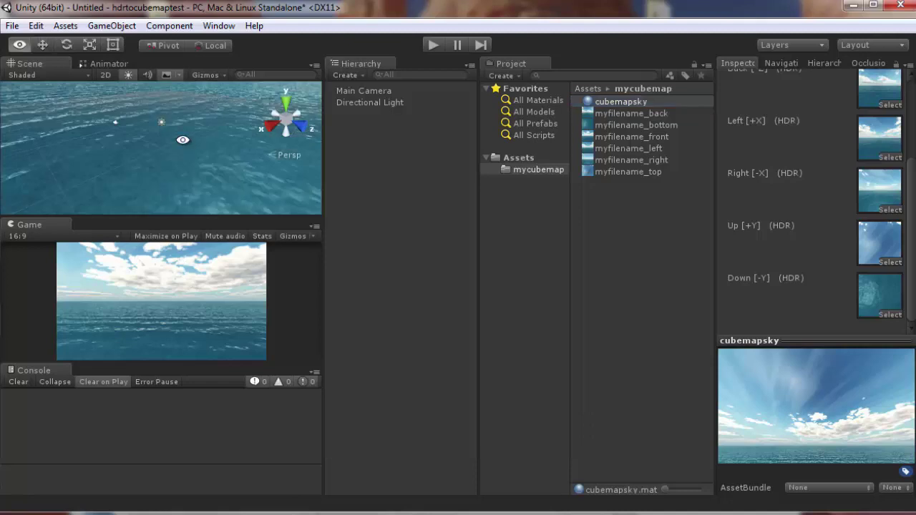
alt+drag(165, 107, 361, 65)
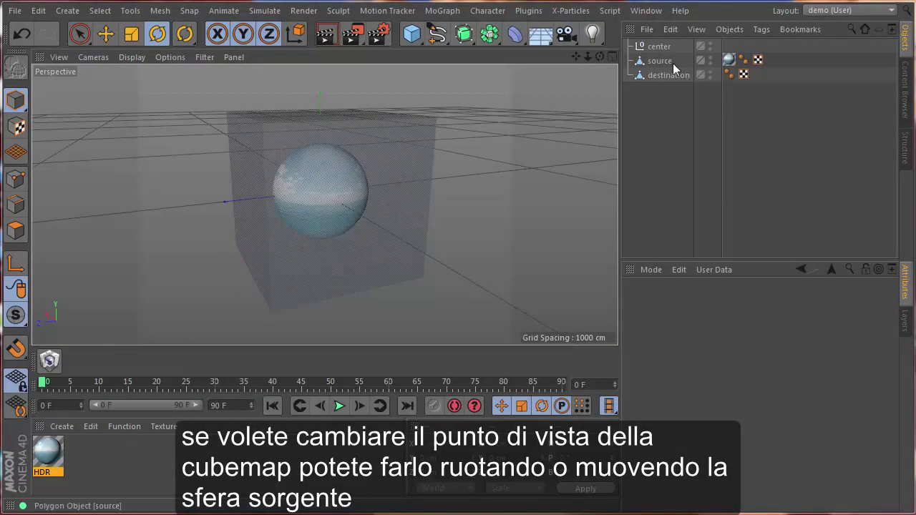
Rotate the source sphere's heading to about 121° and generate the cubemaprotated faces.
click(665, 63)
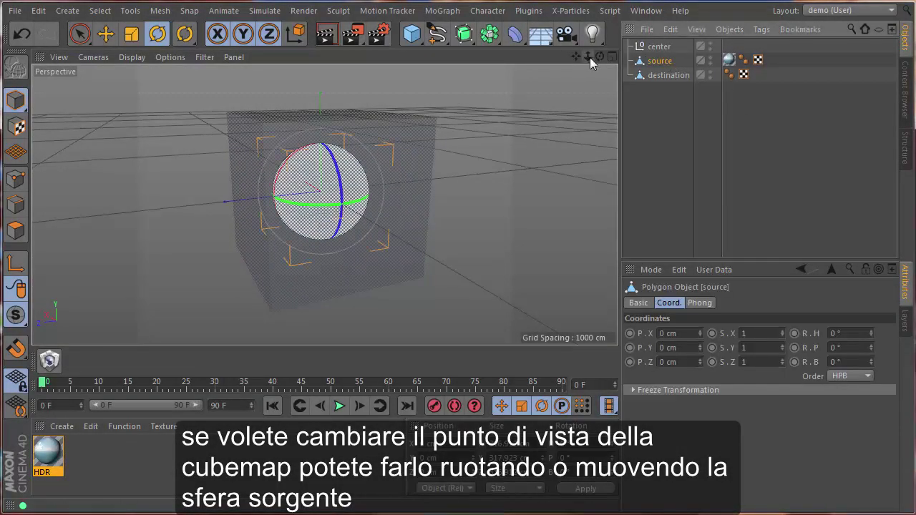
mouse_move(356, 203)
mouse_down()
mouse_move(466, 184)
mouse_move(522, 159)
mouse_move(501, 297)
mouse_up()
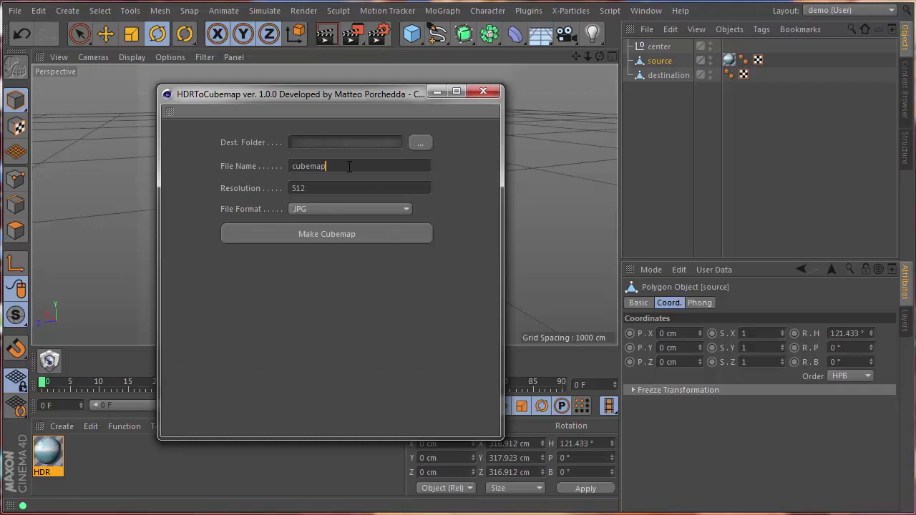
text(rotated)
click(345, 238)
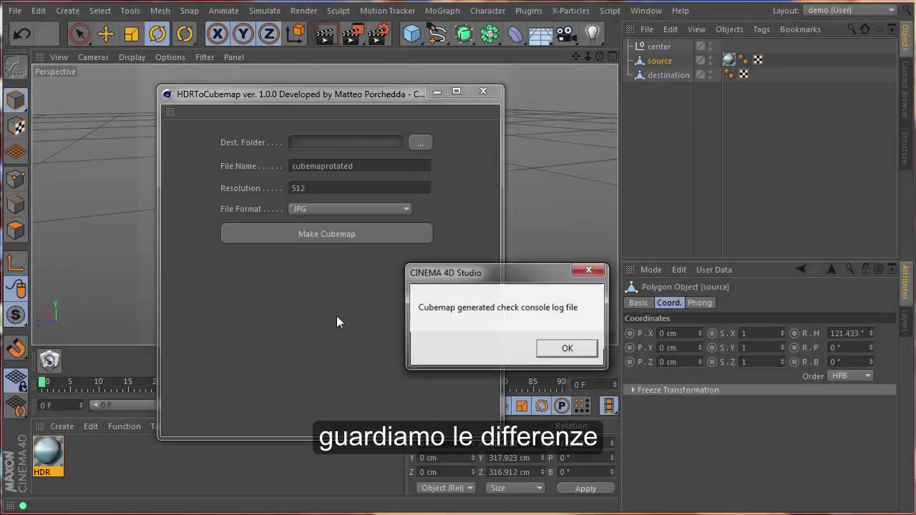
click(568, 349)
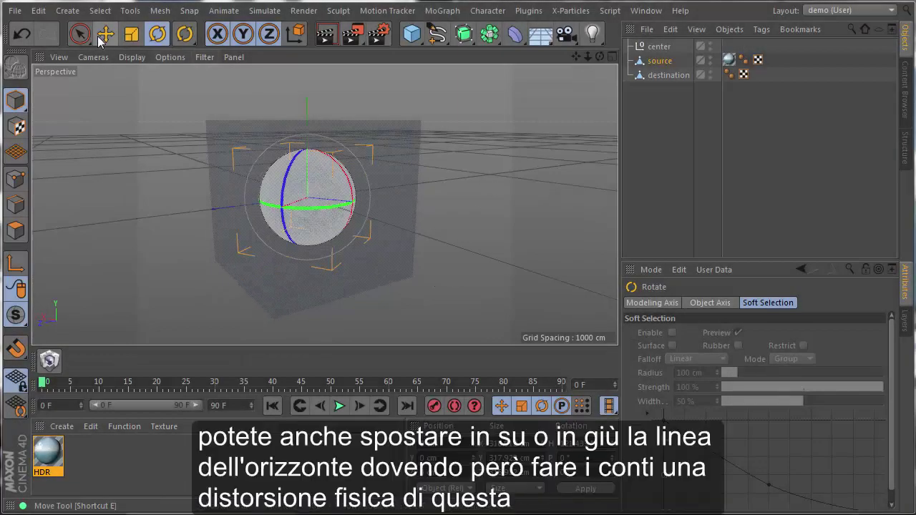
Drag the source sphere down to Y -49.665 cm and trim the HDRToCubemap file name back to cubemap.
click(100, 37)
alt+drag(501, 296, 503, 296)
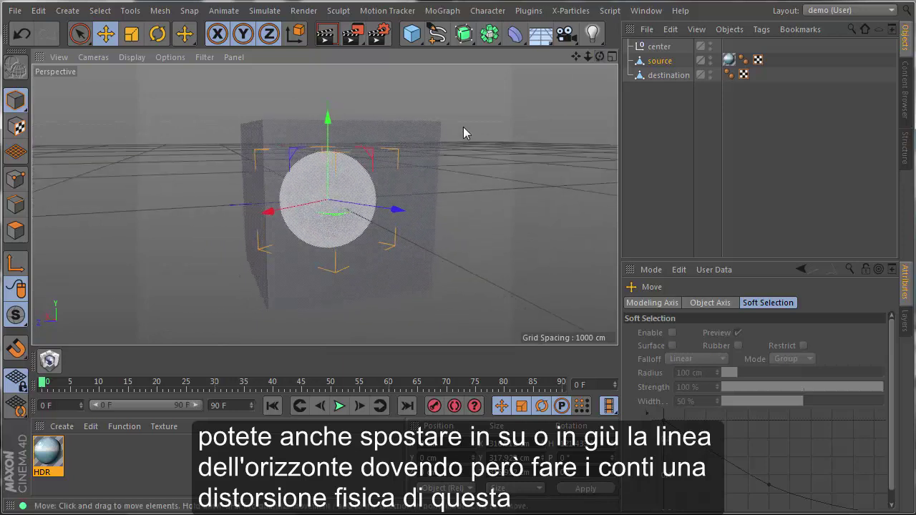
drag(328, 124, 325, 146)
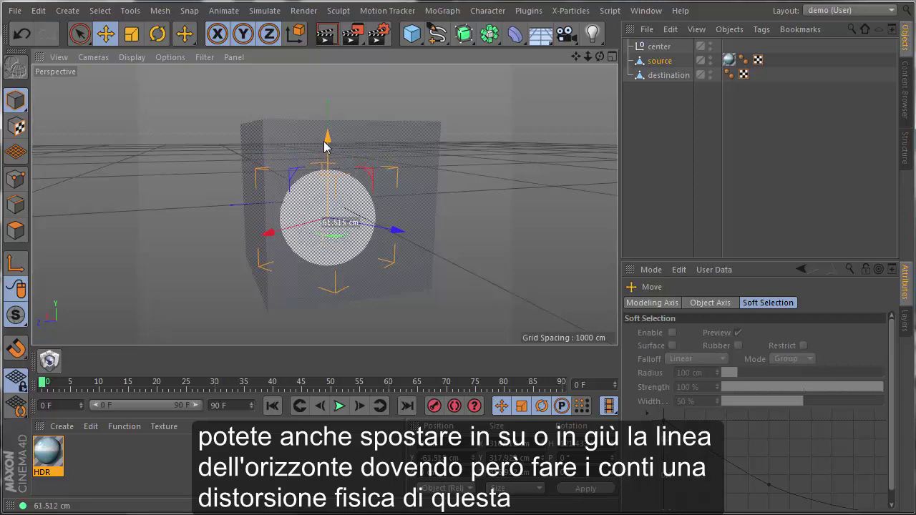
drag(325, 146, 327, 144)
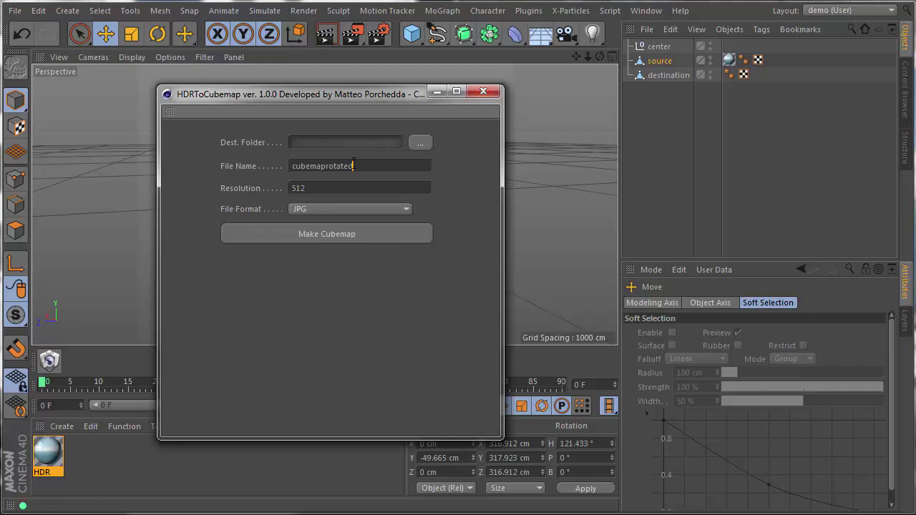
key(BackSpace)
key(BackSpace)
key(BackSpace)
key(BackSpace)
key(BackSpace)
key(BackSpace)
Add the _moved suffix so the file is cubemap_moved, generate it, and dismiss the confirmation.
text(_c)
text(moved)
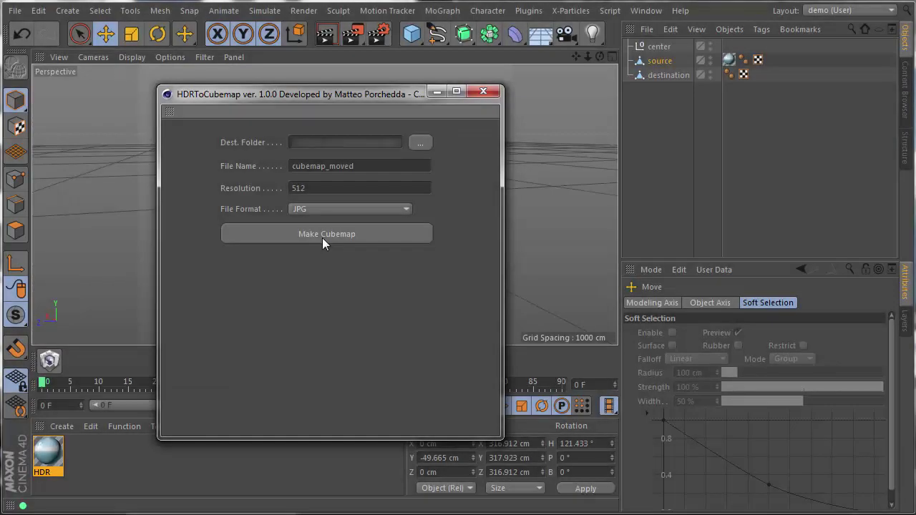
click(323, 237)
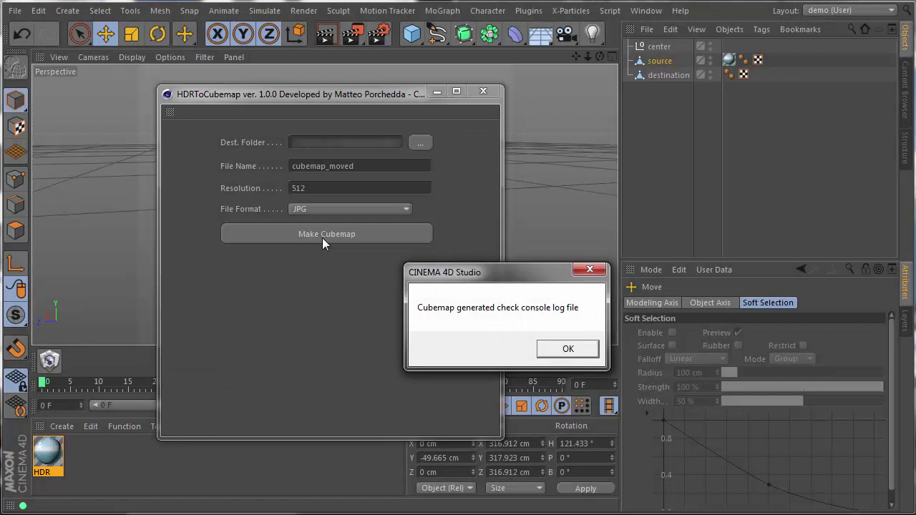
click(548, 356)
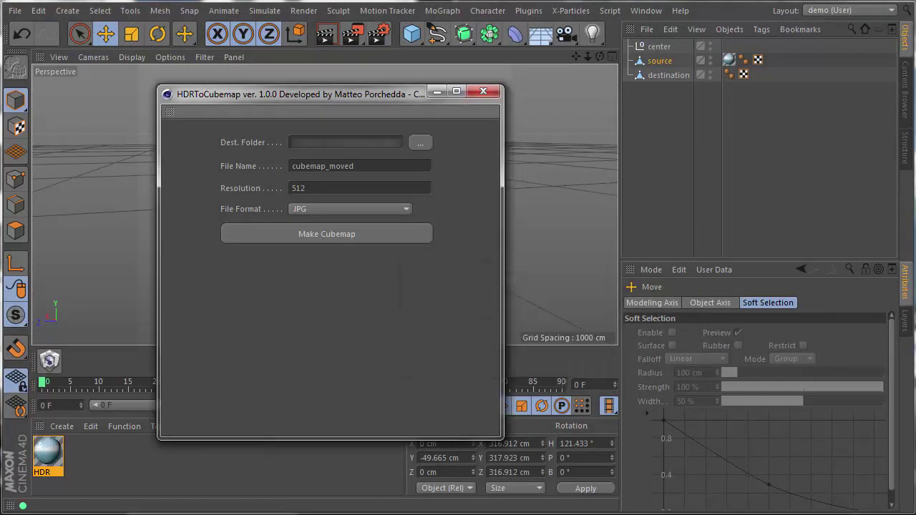